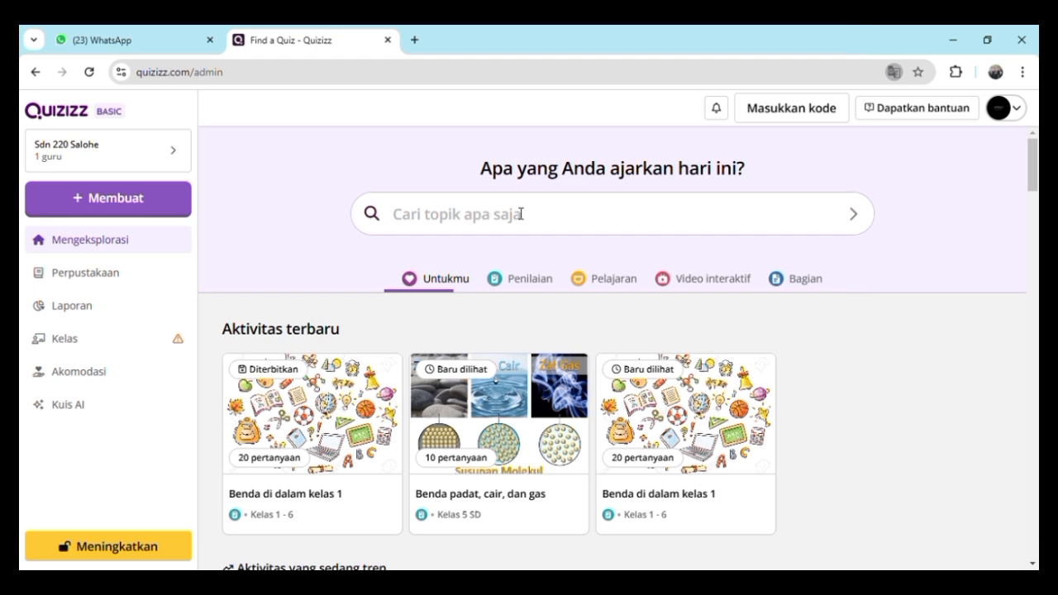
Step: Search the quiz library for "benda padat" using the recent search suggestion
click(521, 214)
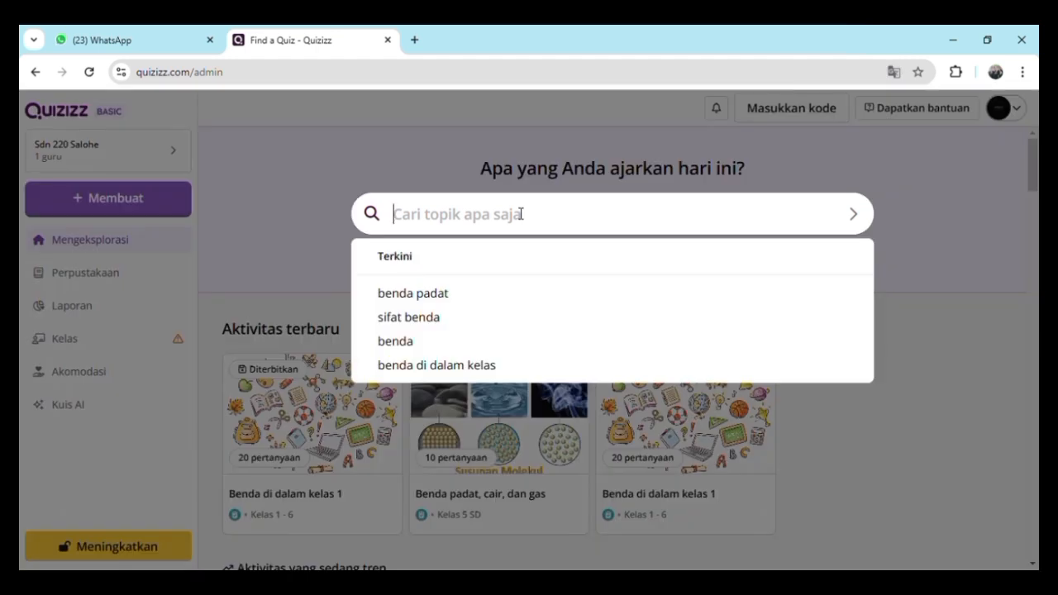
click(446, 296)
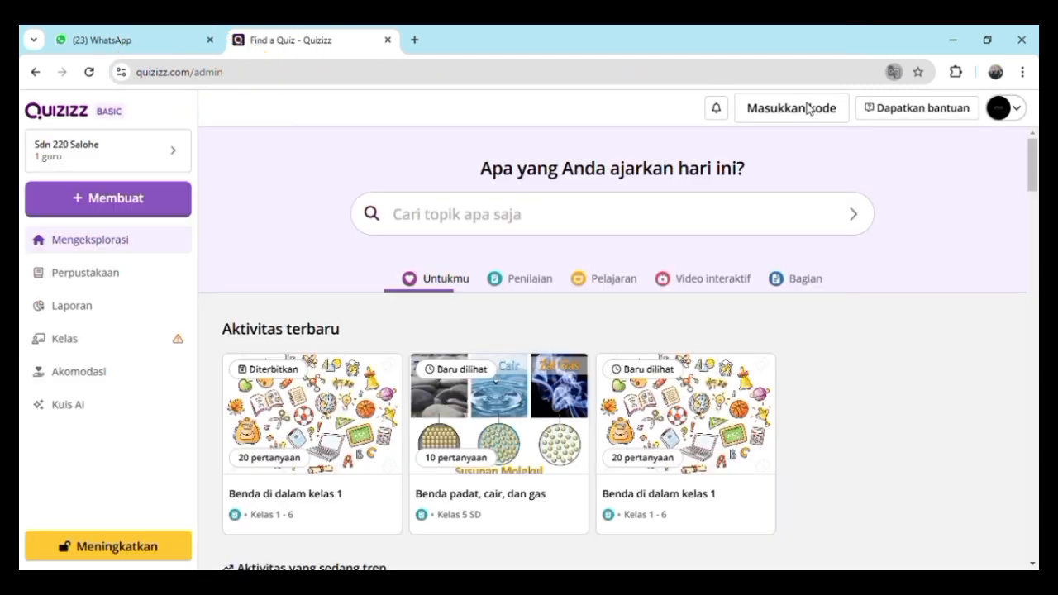
click(521, 214)
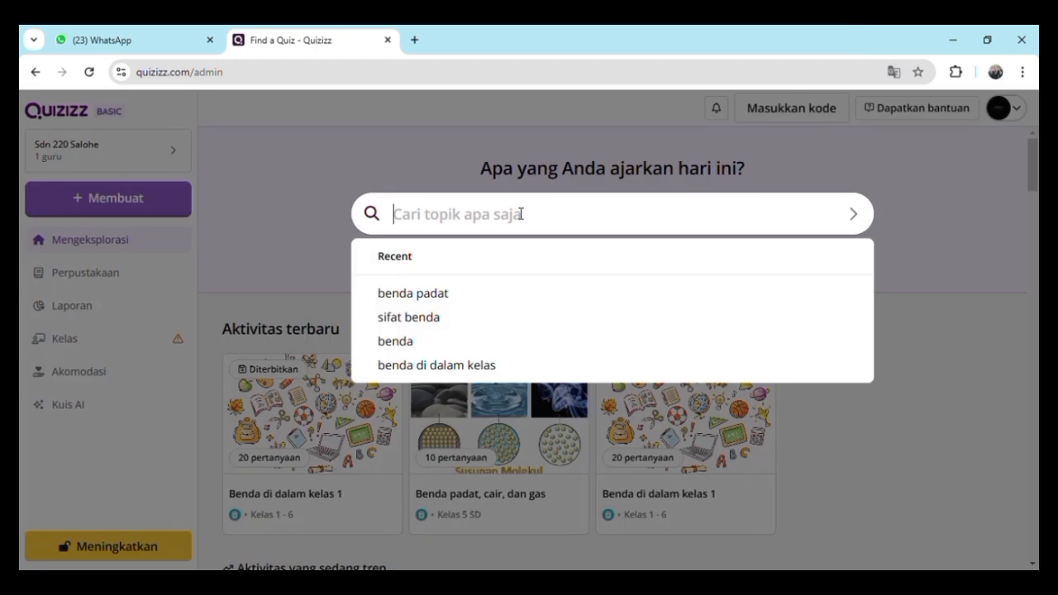
click(450, 300)
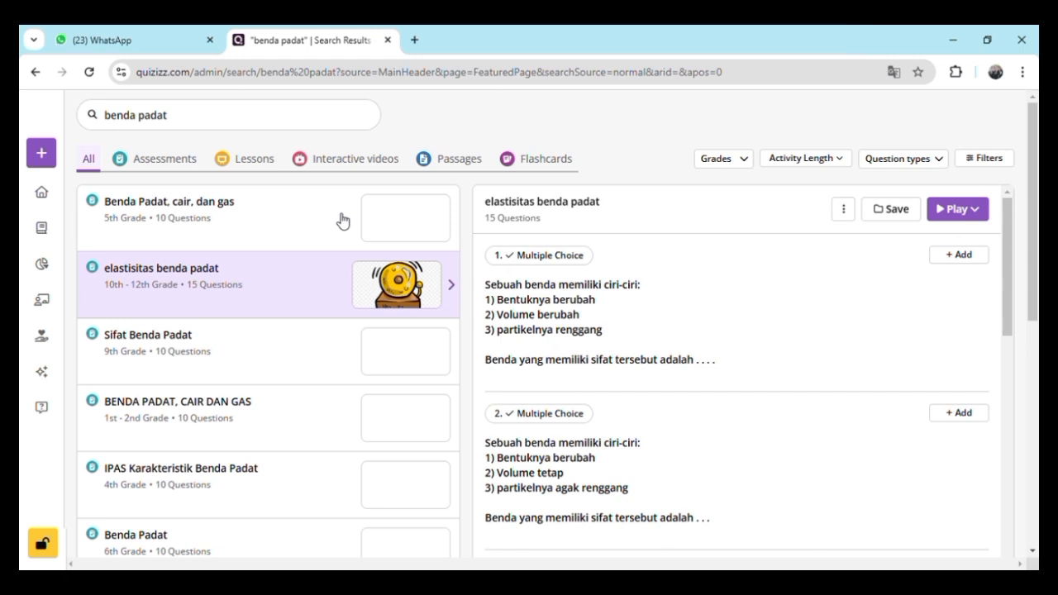
Step: Open the 5th Grade quiz "Benda Padat, cair, dan gas" from the results and create an editable copy of it
click(342, 220)
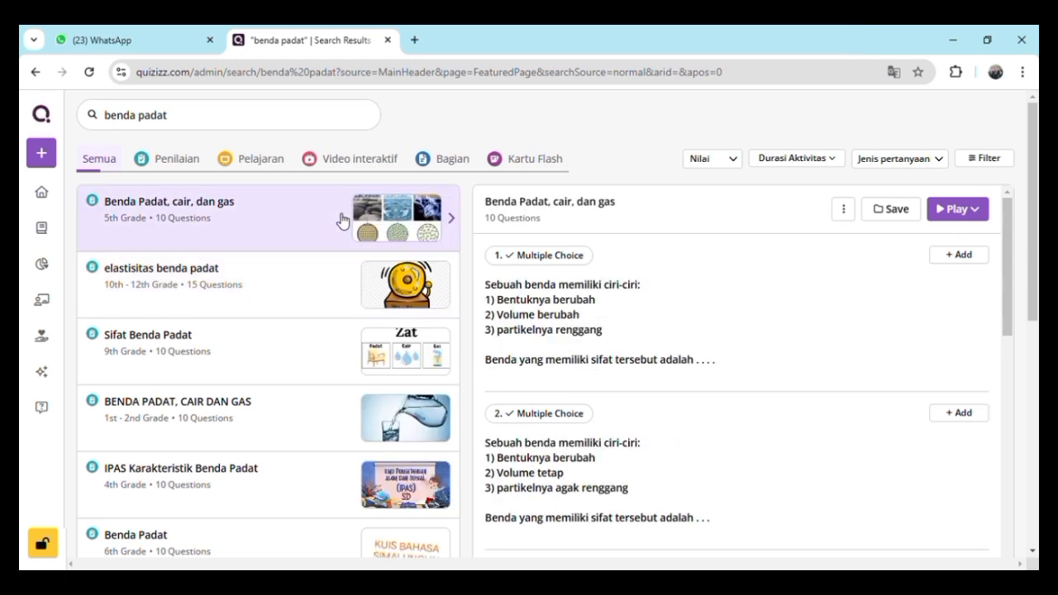
click(339, 219)
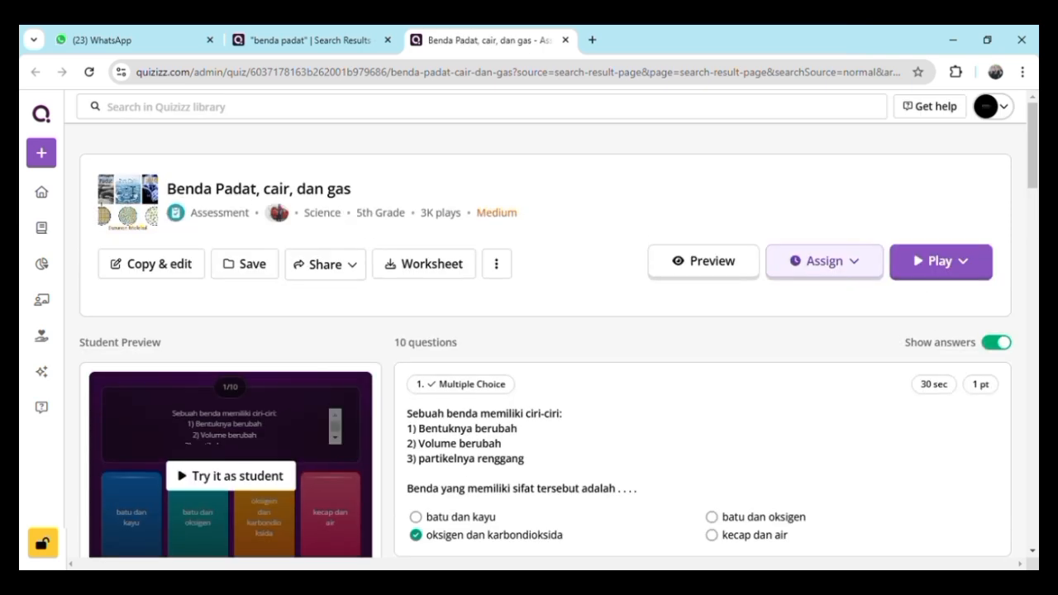
click(172, 264)
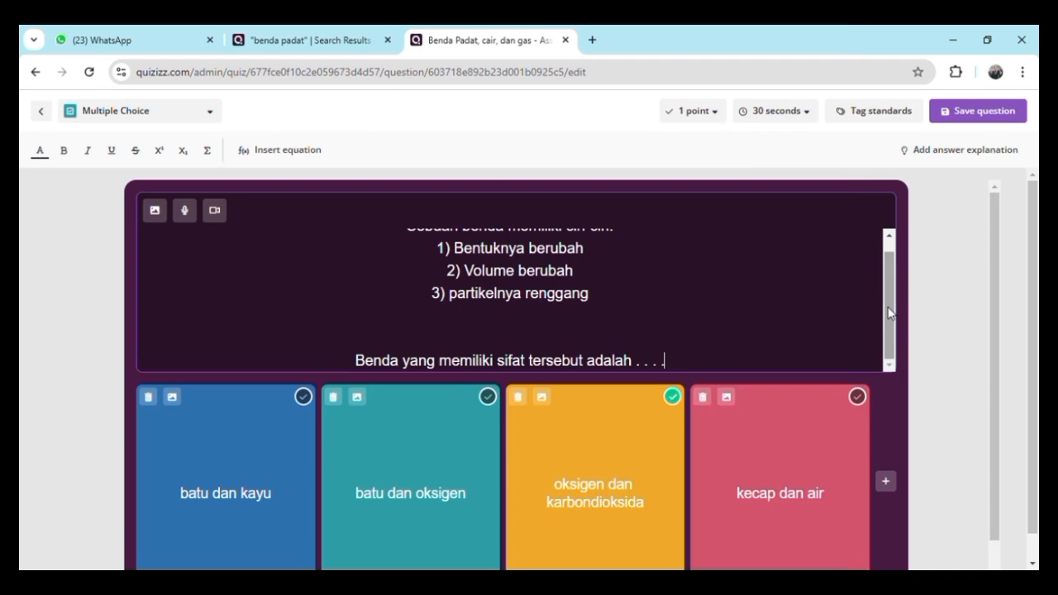
Step: Delete the fourth answer option, "kecap dan air", from the first question
scroll(632, 331, down, 2)
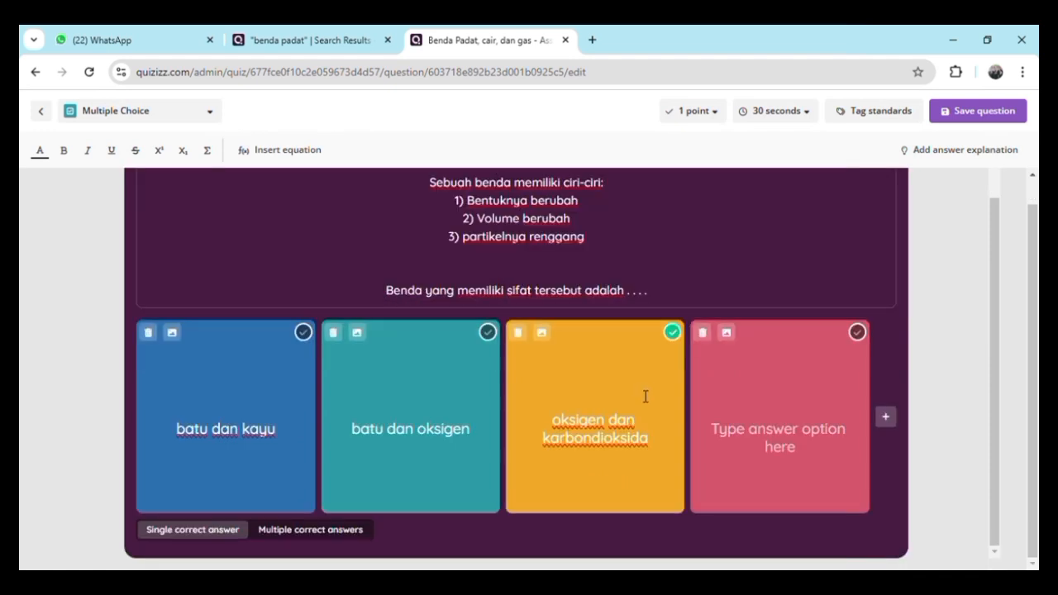
click(704, 332)
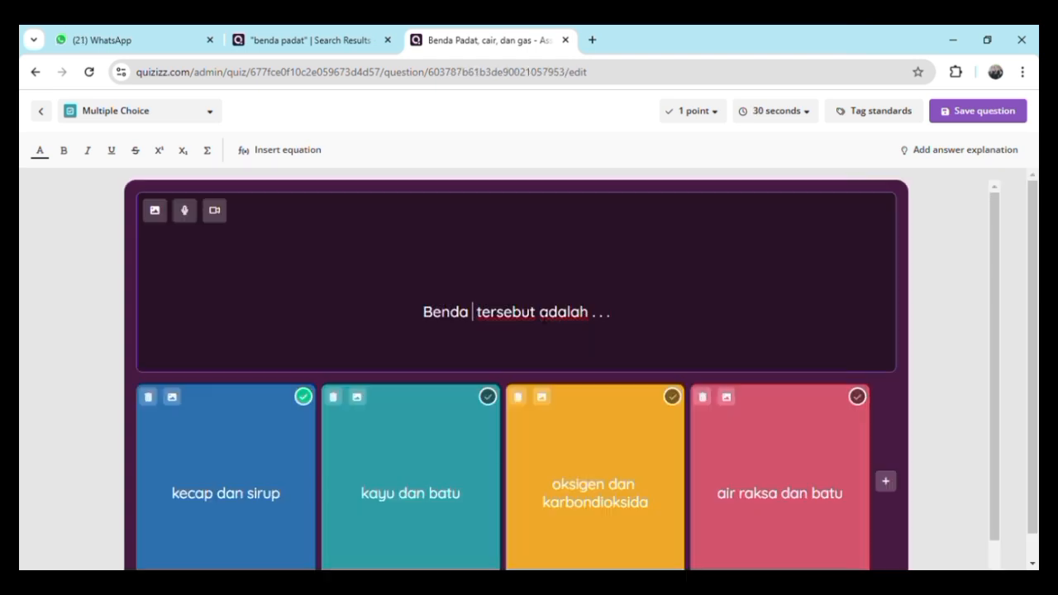
Step: Replace the opening word of the second question with "Buku termasuk benda"
key(BackSpace)
key(BackSpace)
key(BackSpace)
key(BackSpace)
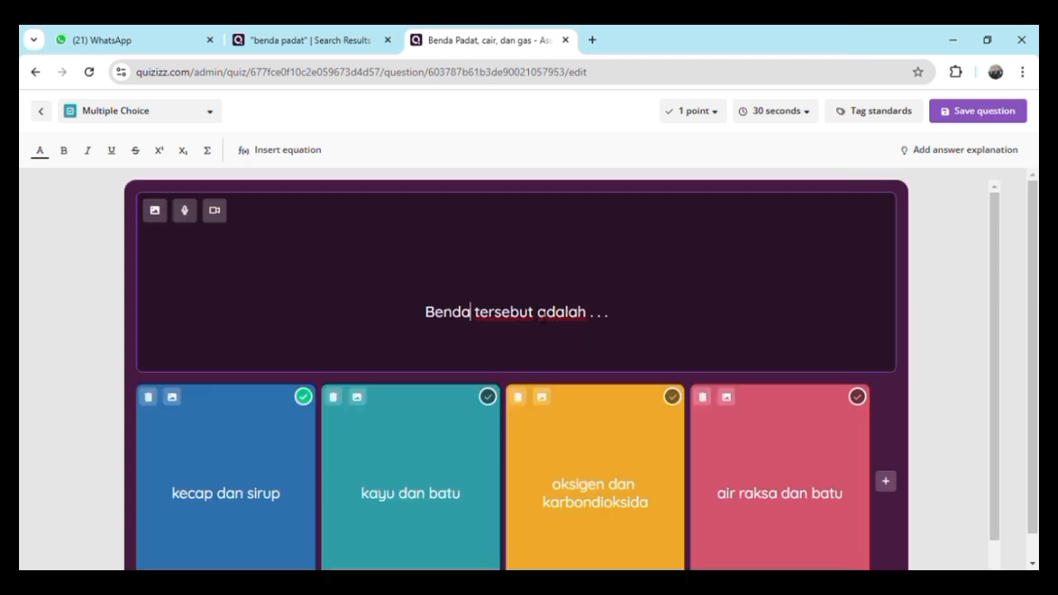
text(uku termasuk )
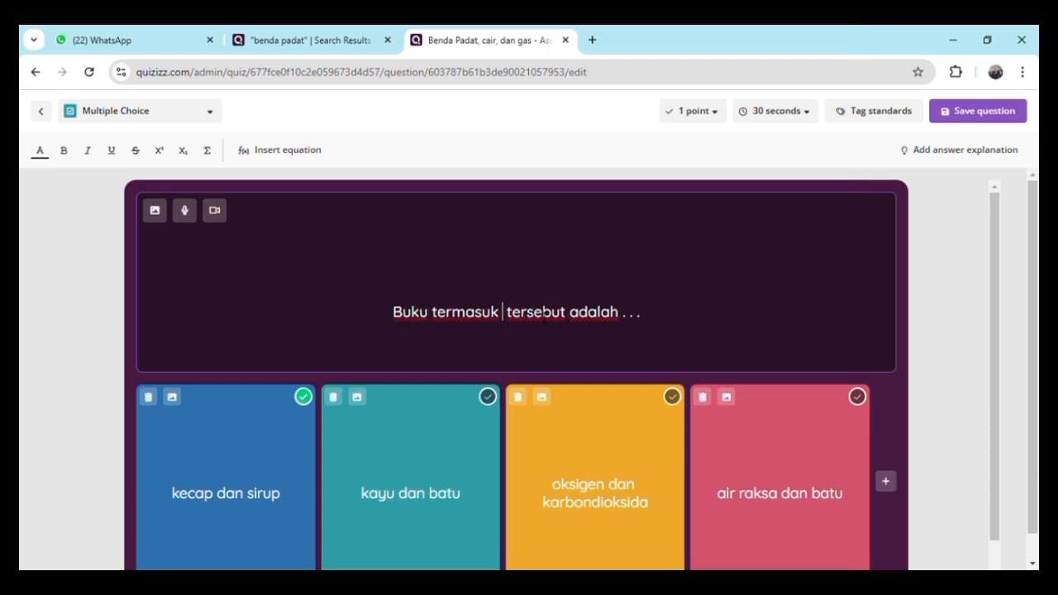
text(ben)
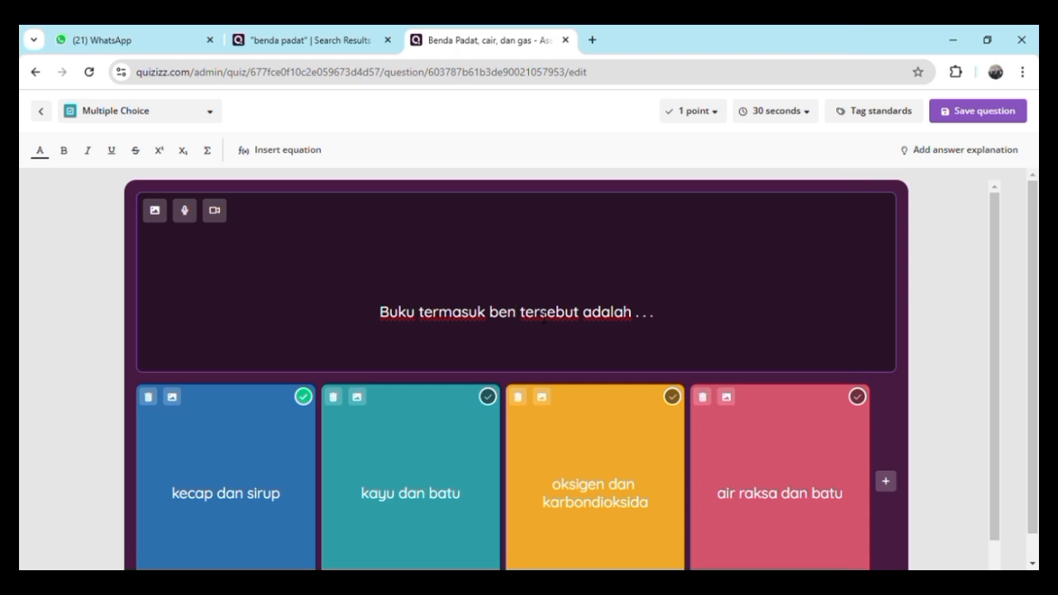
text(da)
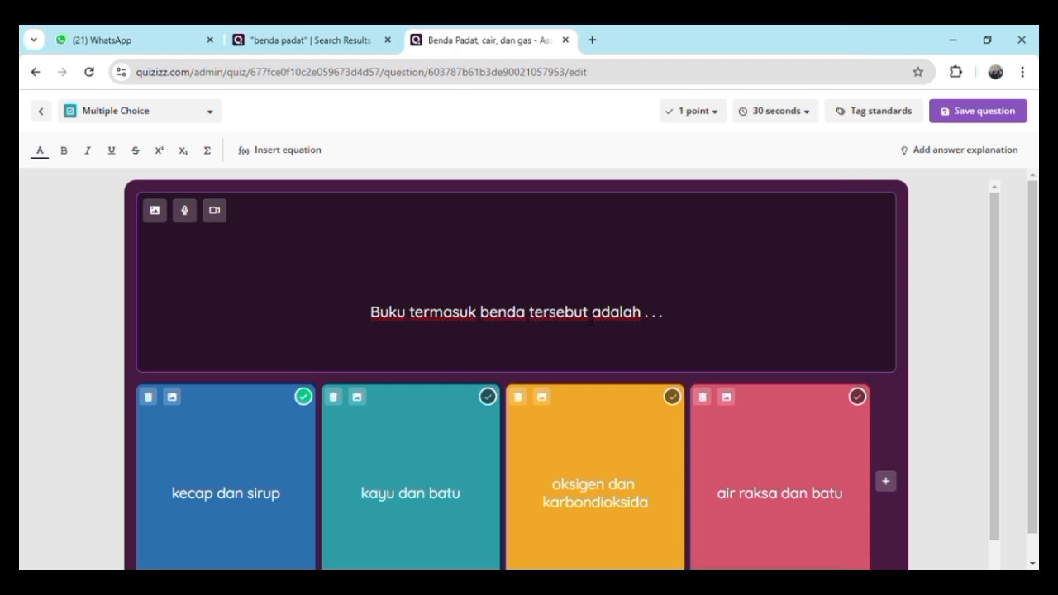
Step: Delete "tersebut adalah" from the question so that it reads "Buku termasuk benda . . ."
key(BackSpace)
key(BackSpace)
key(BackSpace)
key(BackSpace)
key(BackSpace)
key(BackSpace)
key(BackSpace)
key(BackSpace)
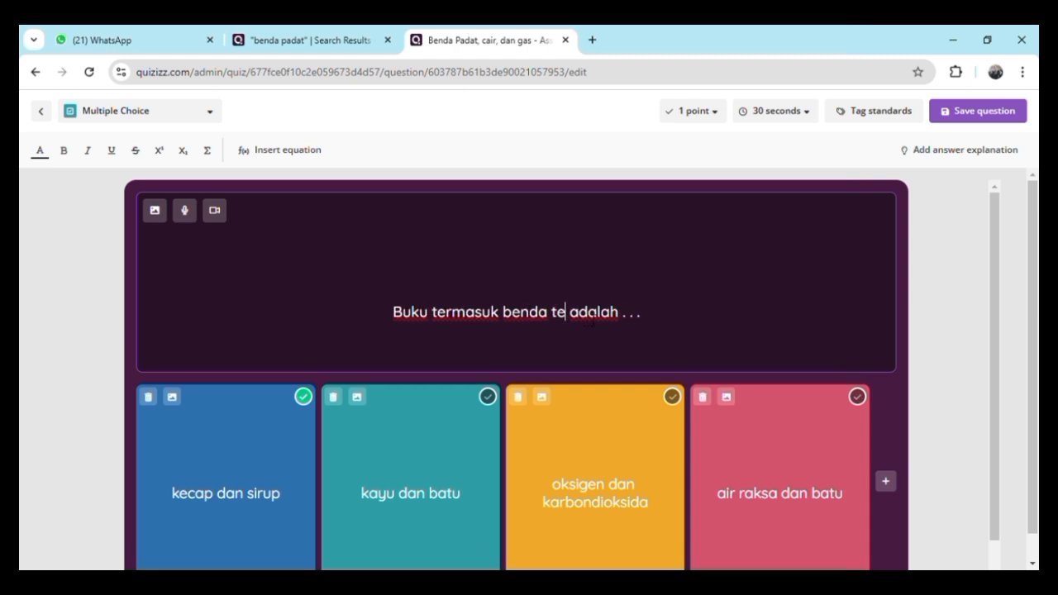
click(622, 319)
key(BackSpace)
key(BackSpace)
key(BackSpace)
key(BackSpace)
key(BackSpace)
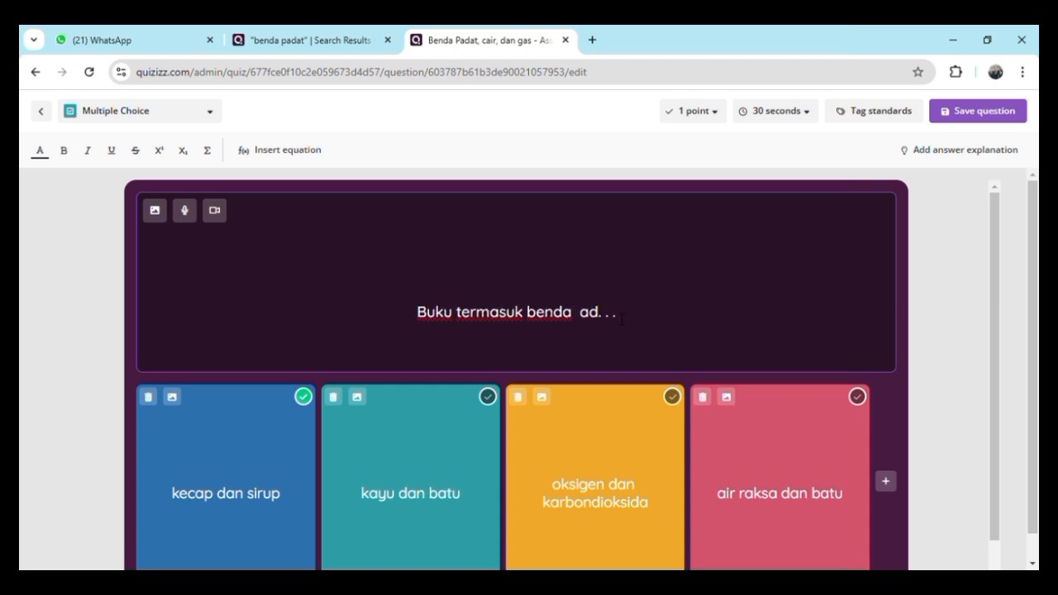
key(BackSpace)
key(BackSpace)
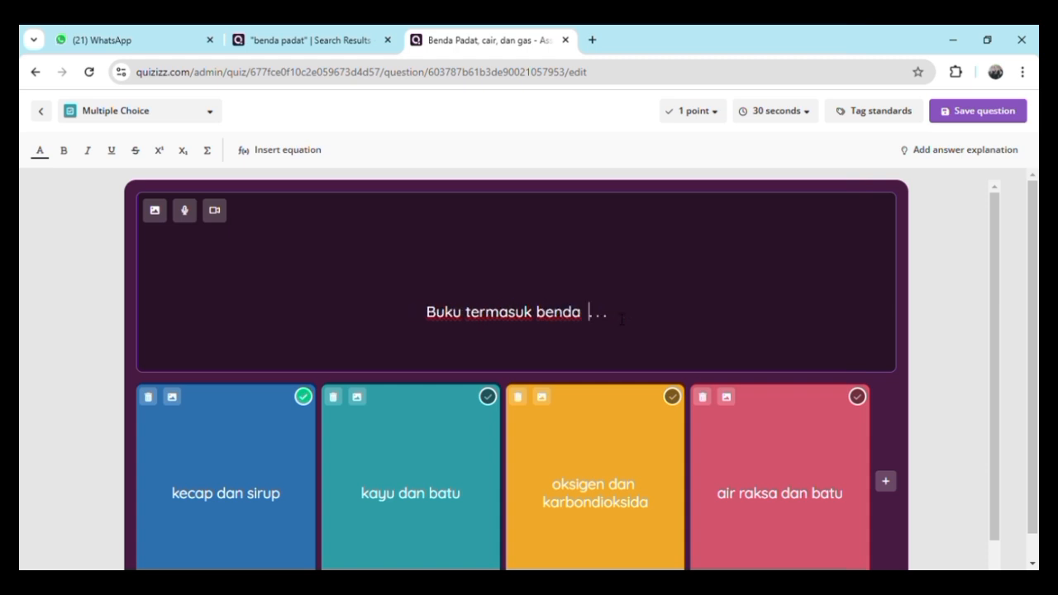
key(BackSpace)
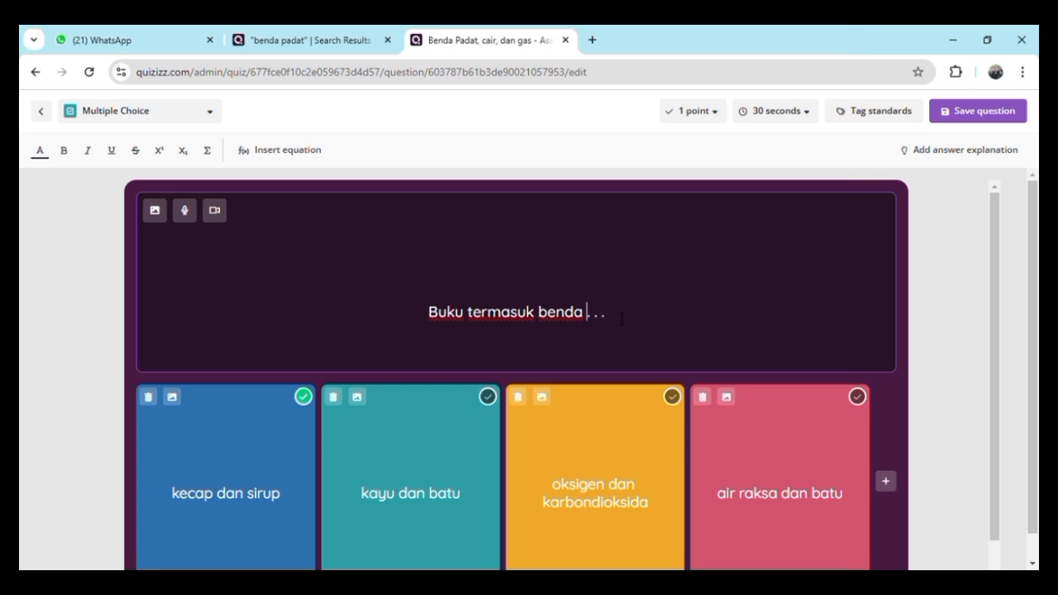
Step: Replace the first answer option, "kecap dan sirup", with "padat"
click(294, 486)
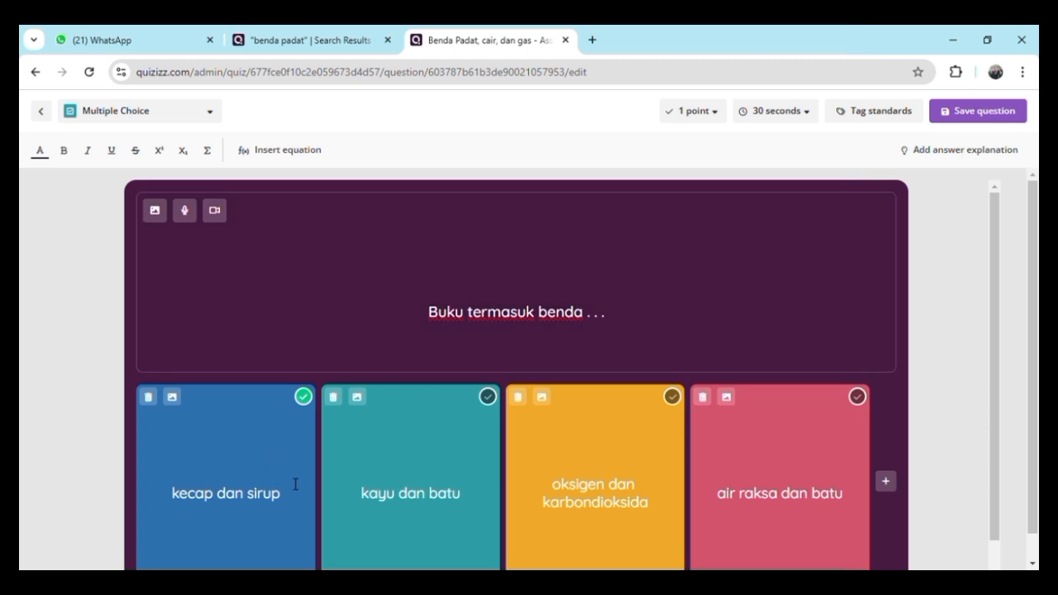
key(BackSpace)
key(BackSpace)
key(BackSpace)
key(BackSpace)
key(BackSpace)
key(BackSpace)
key(BackSpace)
key(BackSpace)
key(BackSpace)
key(BackSpace)
key(BackSpace)
key(BackSpace)
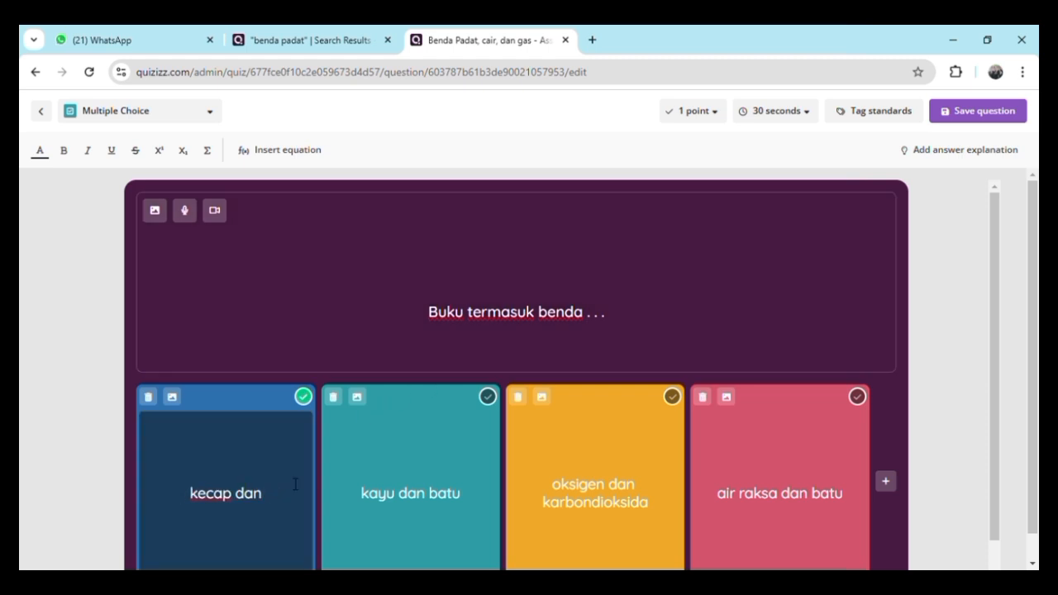
key(BackSpace)
key(BackSpace)
key(BackSpace)
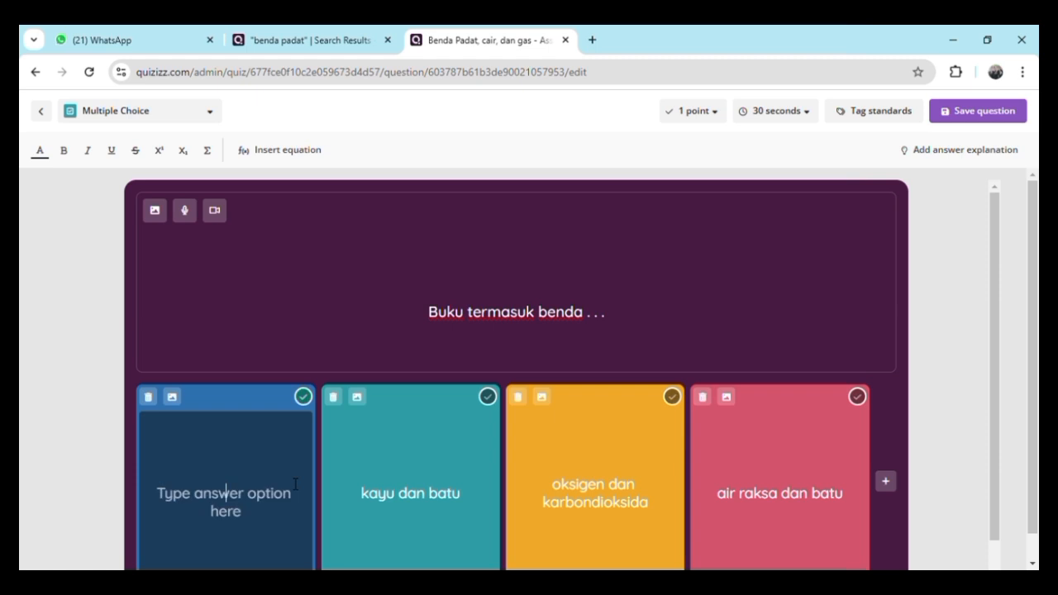
text(padat)
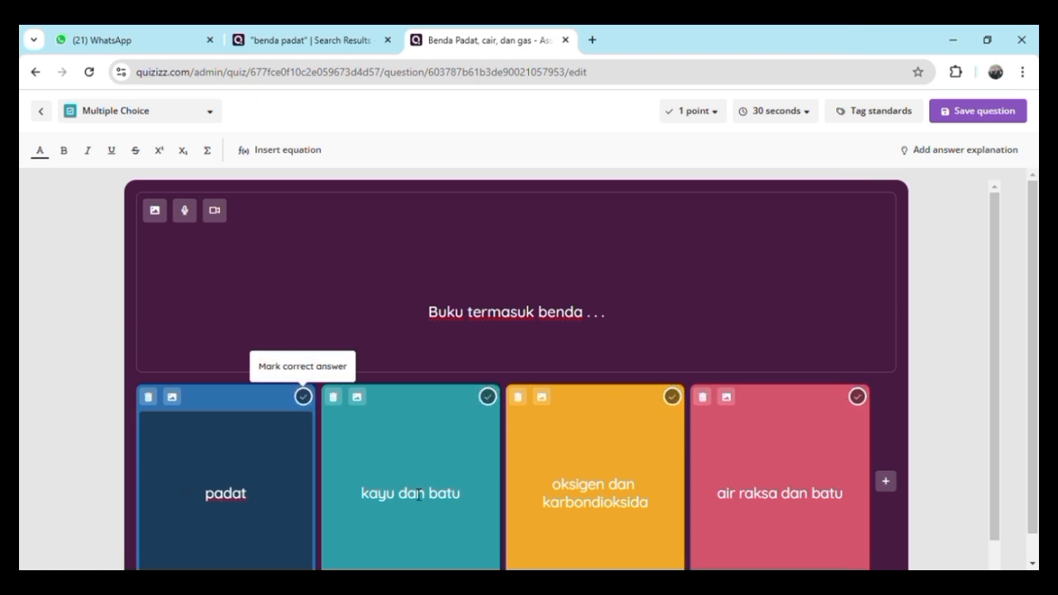
Step: Replace the second answer option, "kayu dan batu", with "cair"
click(471, 499)
key(BackSpace)
key(BackSpace)
key(BackSpace)
key(BackSpace)
key(BackSpace)
key(BackSpace)
key(BackSpace)
key(BackSpace)
key(BackSpace)
key(BackSpace)
key(BackSpace)
key(BackSpace)
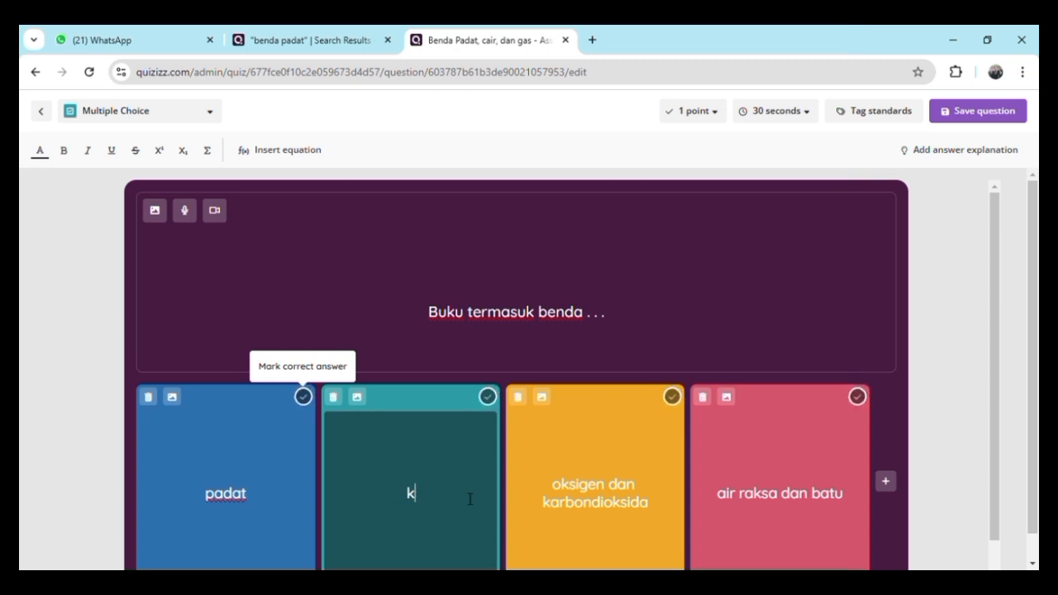
key(BackSpace)
text(cao)
key(BackSpace)
text(ir)
Step: Replace the third answer option, "oksigen dan karbondioksida", with "gas"
click(661, 497)
key(BackSpace)
key(BackSpace)
key(BackSpace)
key(BackSpace)
key(BackSpace)
key(BackSpace)
key(BackSpace)
key(BackSpace)
key(BackSpace)
key(BackSpace)
key(BackSpace)
key(BackSpace)
key(BackSpace)
key(BackSpace)
key(BackSpace)
key(BackSpace)
key(BackSpace)
key(BackSpace)
key(BackSpace)
key(BackSpace)
key(BackSpace)
key(BackSpace)
key(BackSpace)
key(BackSpace)
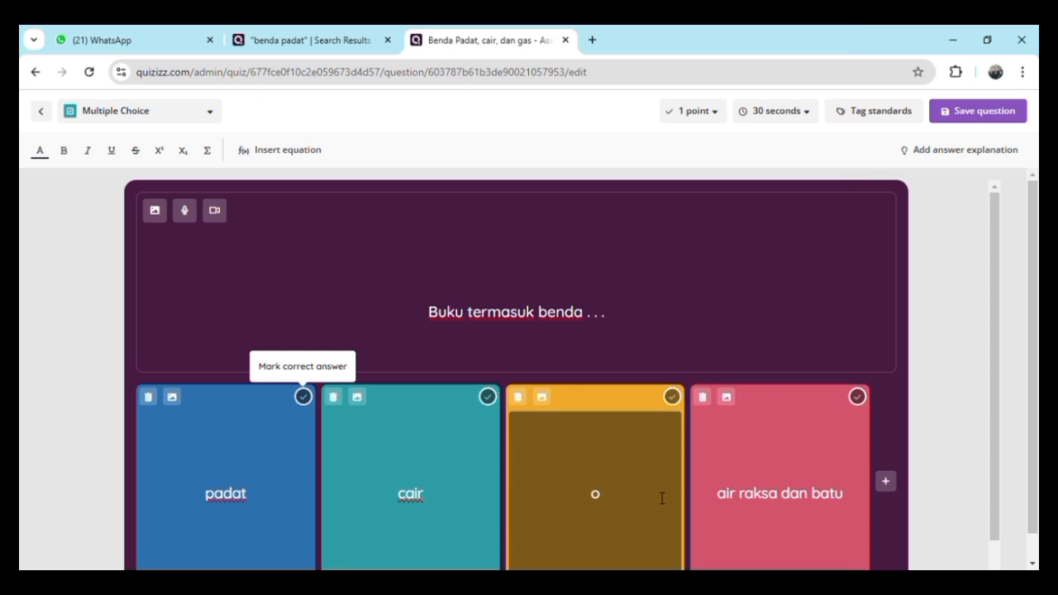
key(BackSpace)
text(gas)
Step: Remove the fourth answer option, "air raksa dan batu", and save the question with "padat" marked as the correct answer
click(704, 398)
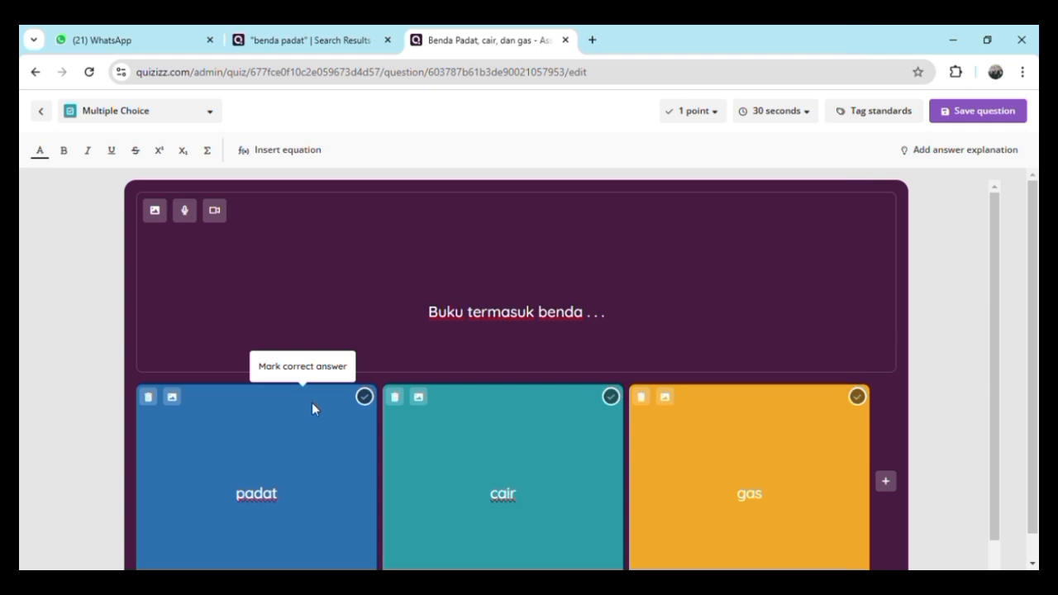
click(365, 398)
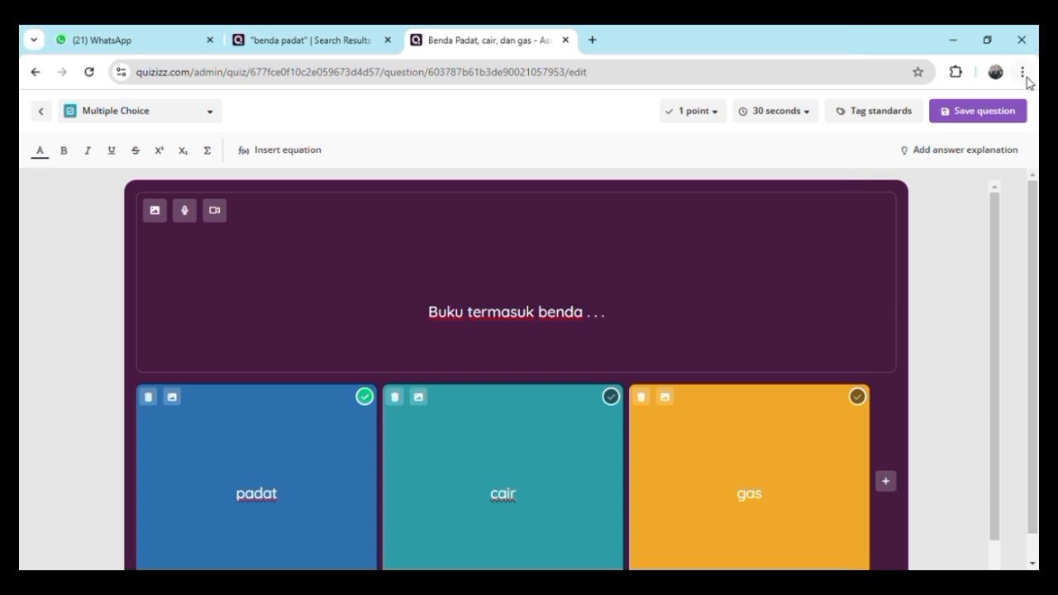
click(1023, 119)
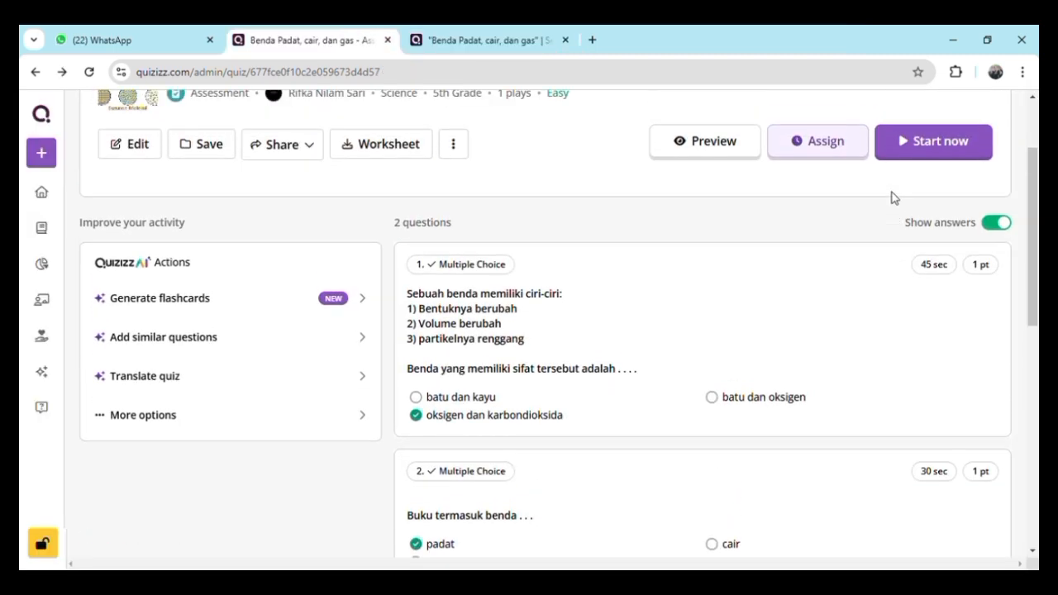
Step: Launch a live session of the two-question quiz in Classic Mode
click(934, 159)
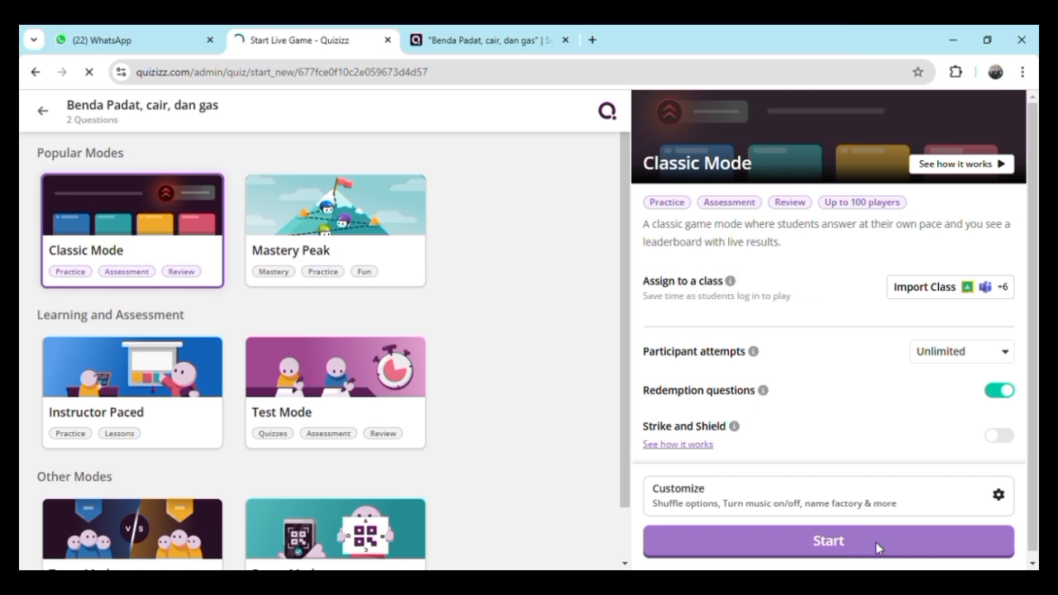
click(875, 541)
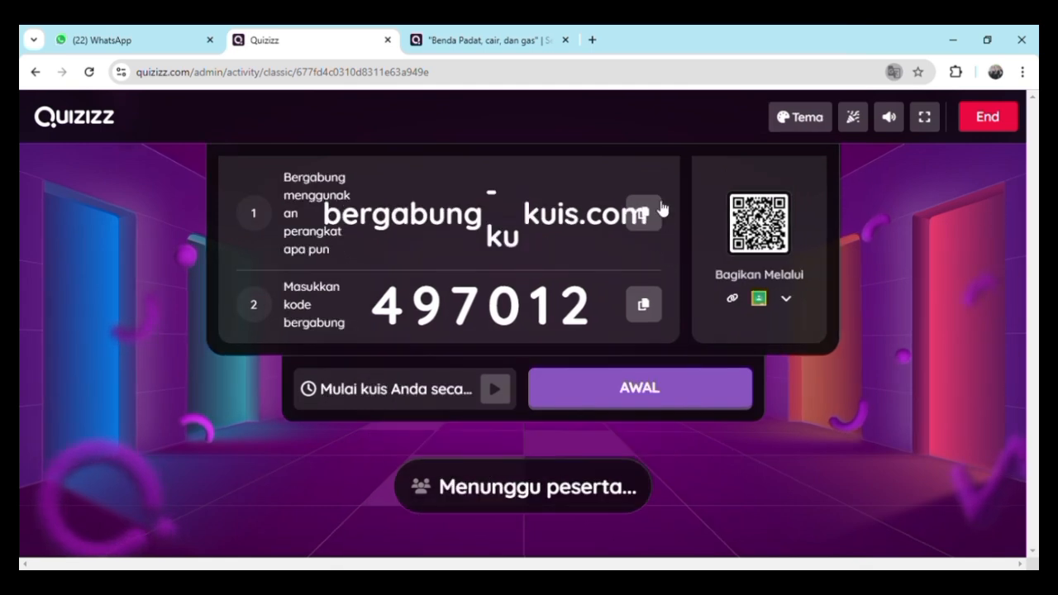
Step: Switch to WhatsApp and send the quiz join link to the open group chat
click(150, 43)
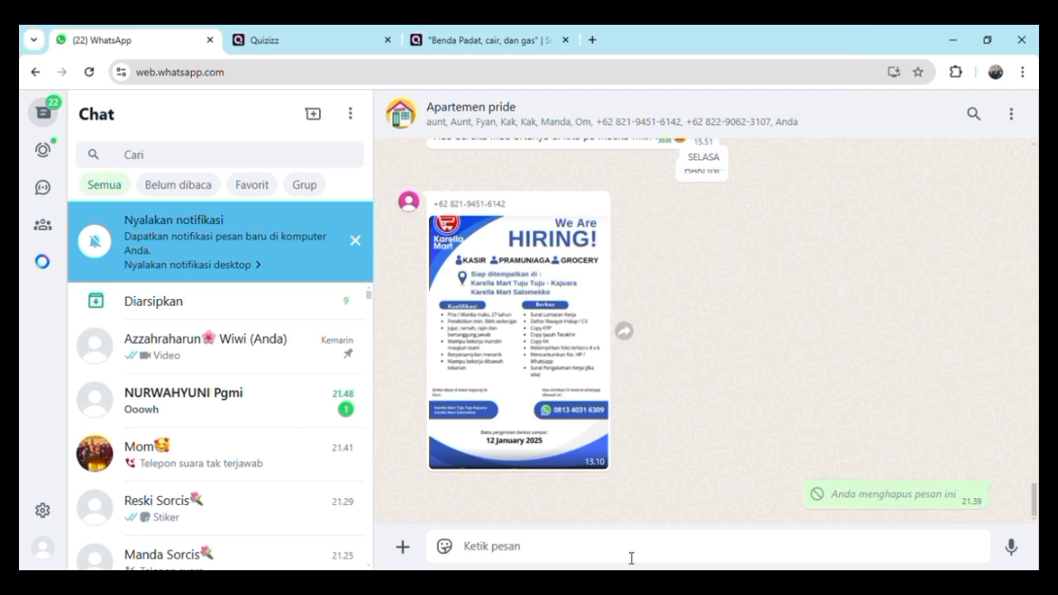
key(ctrl+v)
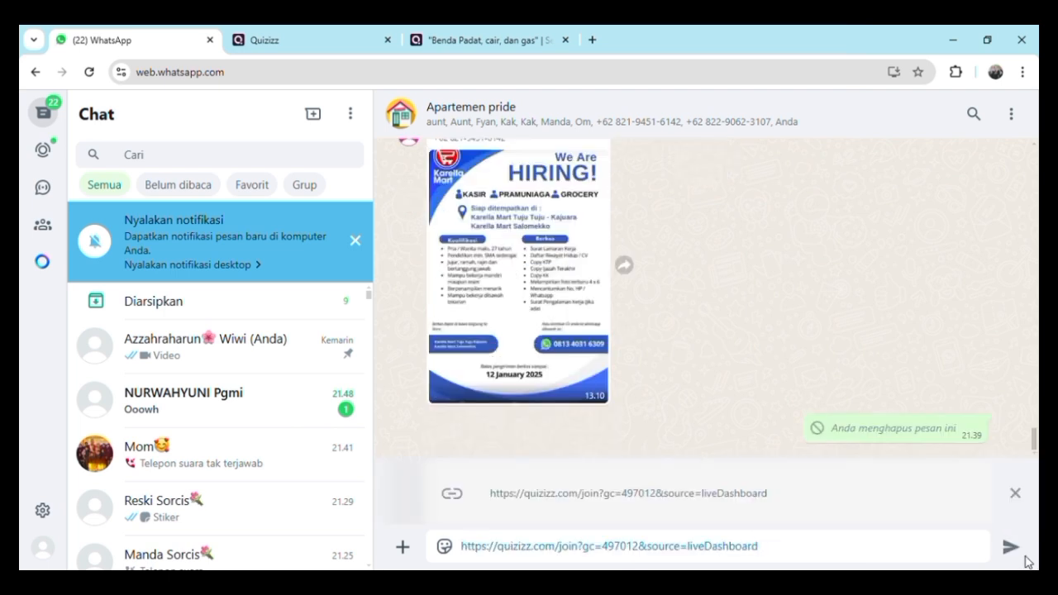
click(1012, 547)
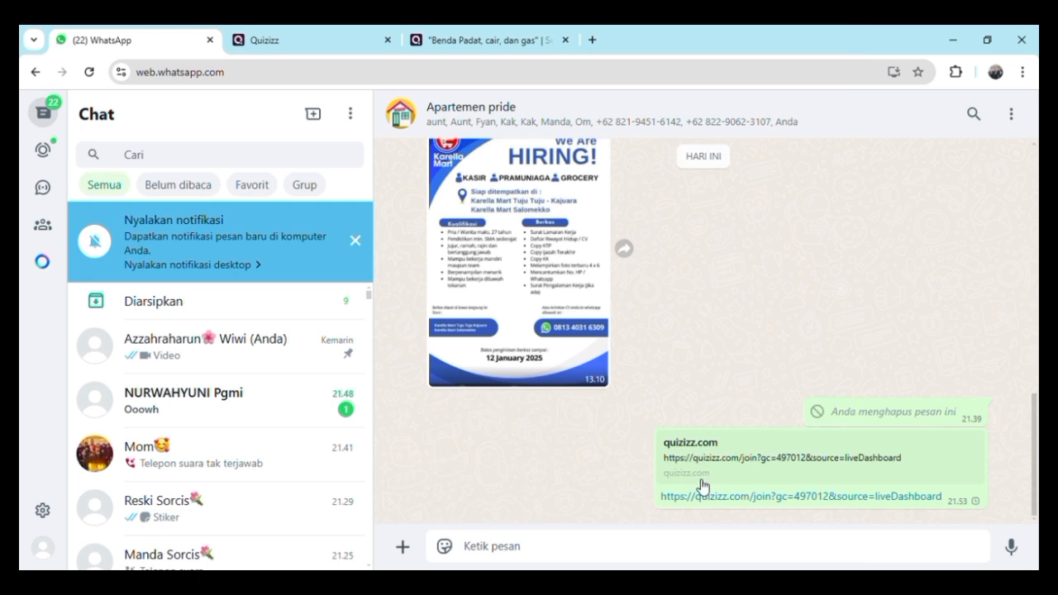
Step: Return to the Quizizz session lobby and start the quiz for the joined participants
key(ctrl+Tab)
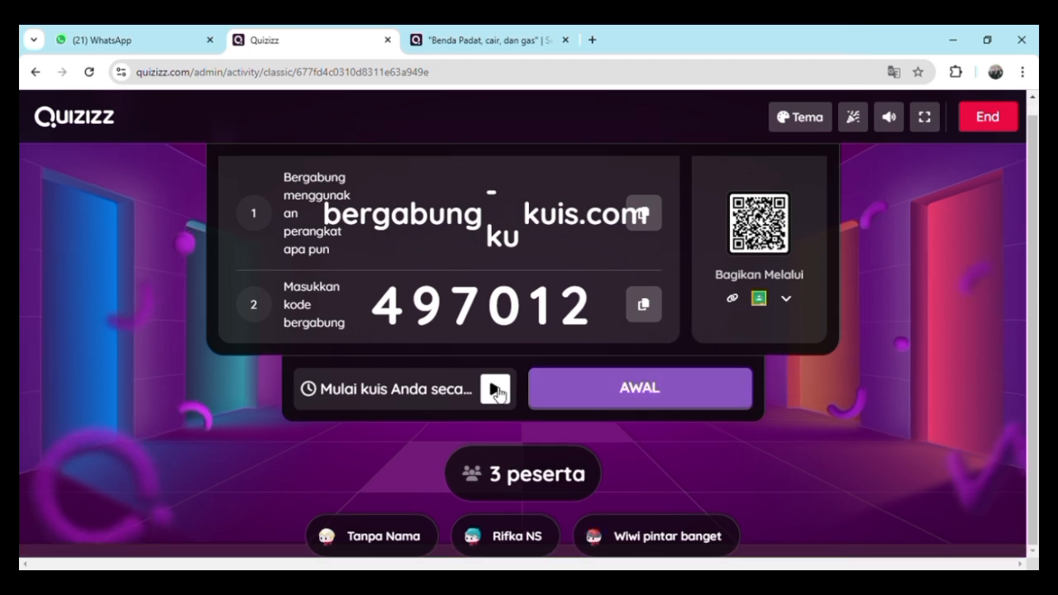
click(496, 393)
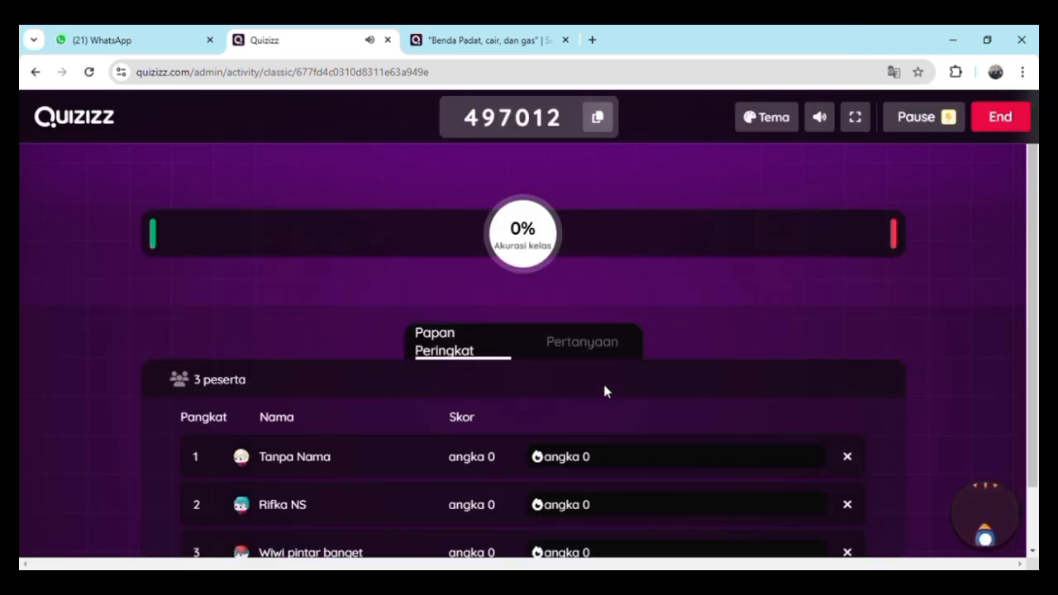
Step: Examine the session leaderboard and open the per-question results in the quiz report
scroll(604, 392, down, 1)
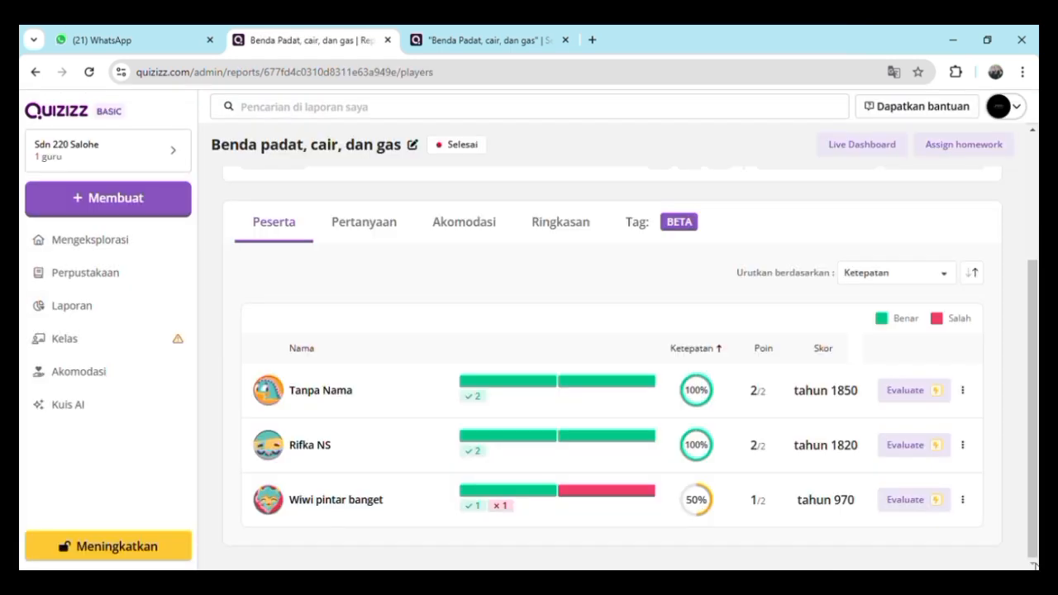
click(388, 234)
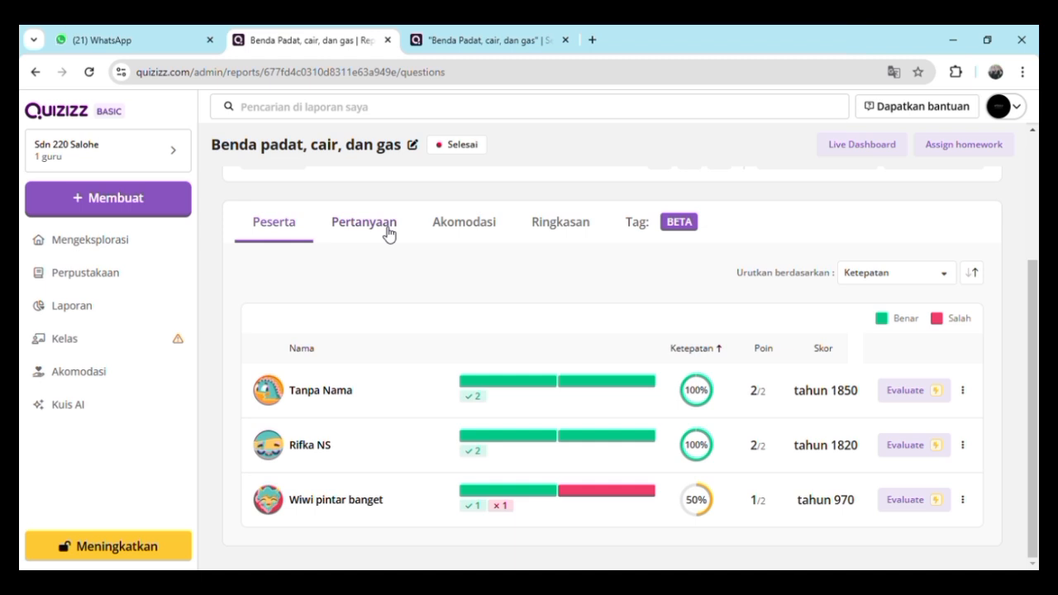